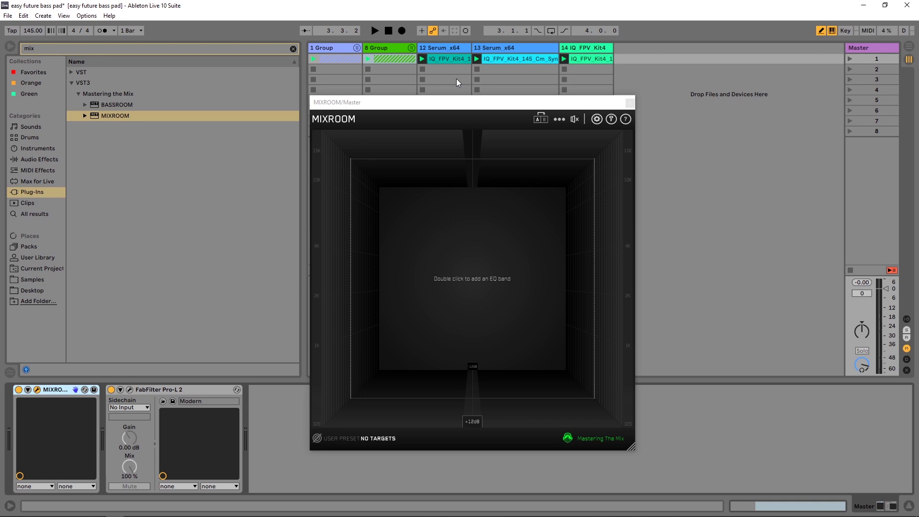
# Move and enlarge the empty MIXROOM window so it sits over the session view
pyautogui.moveTo(479, 105); pyautogui.dragTo(363, 37)
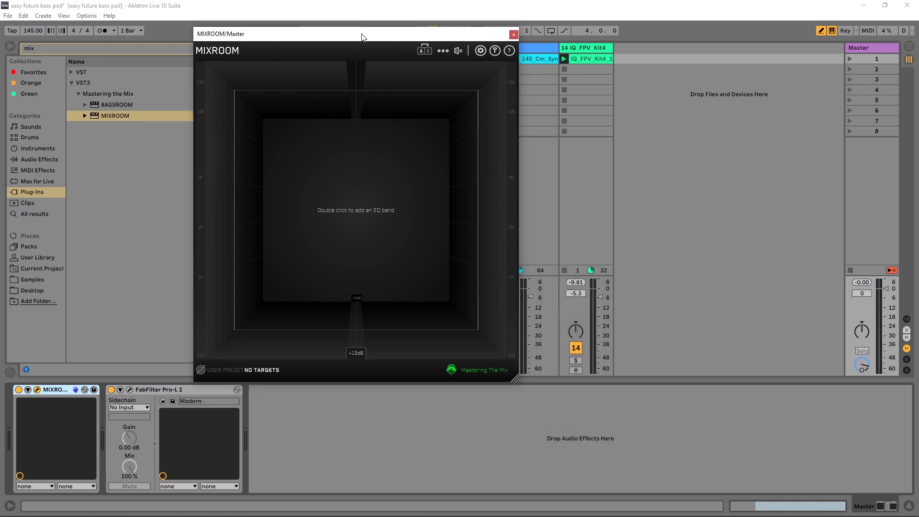
pyautogui.moveTo(515, 379); pyautogui.dragTo(718, 475)
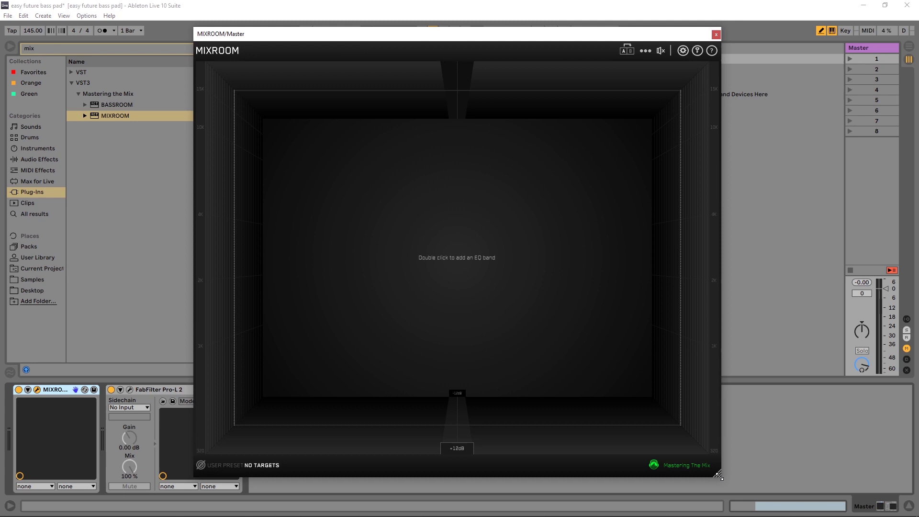
pyautogui.moveTo(423, 37); pyautogui.dragTo(450, 44)
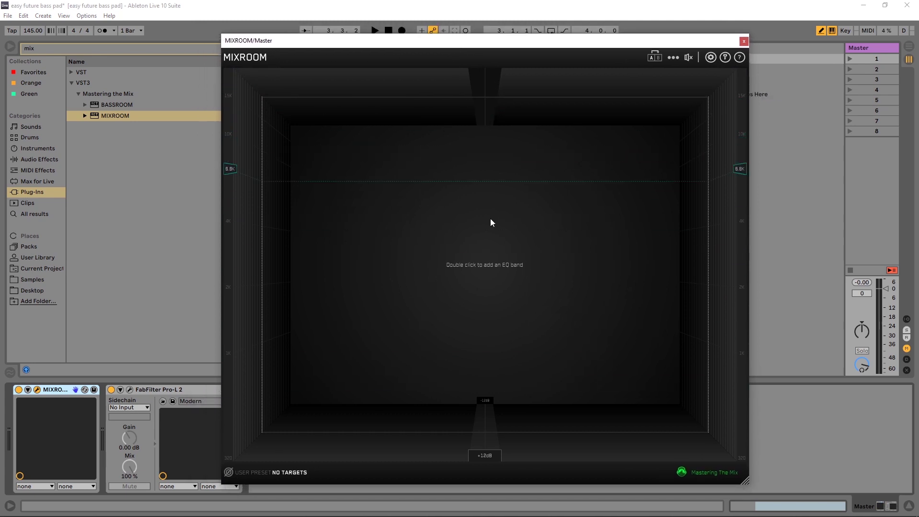
# Add a MIXROOM EQ band and set its frequency and gain to a +5.6 dB boost
pyautogui.doubleClick(527, 237)
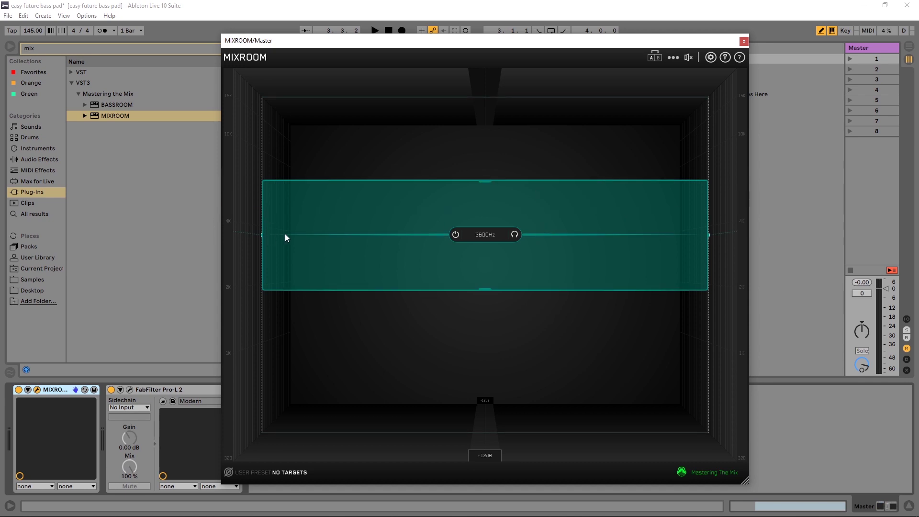
pyautogui.moveTo(363, 231); pyautogui.dragTo(375, 261)
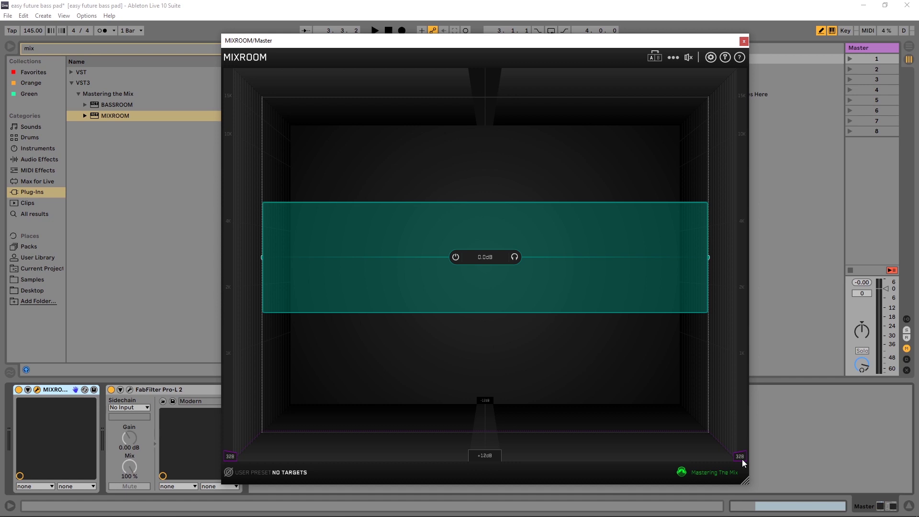
pyautogui.moveTo(742, 459); pyautogui.dragTo(545, 353)
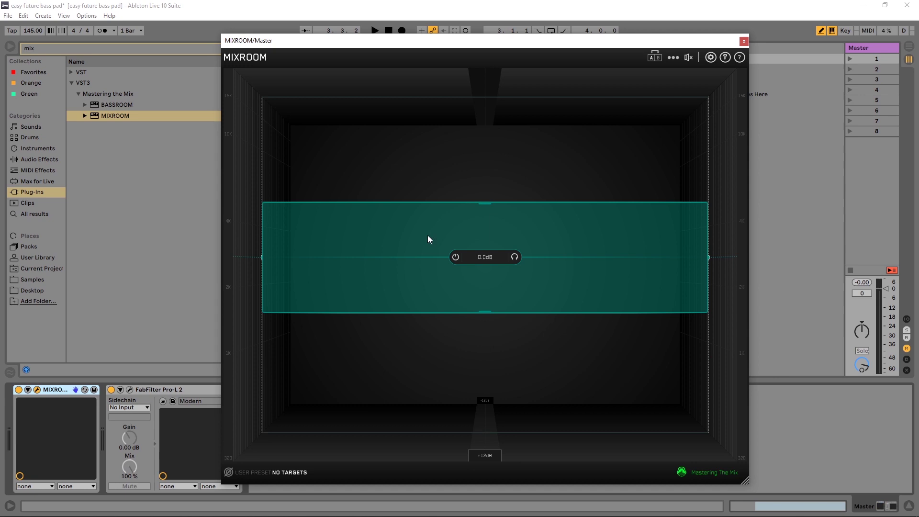
pyautogui.moveTo(456, 223); pyautogui.dragTo(458, 259)
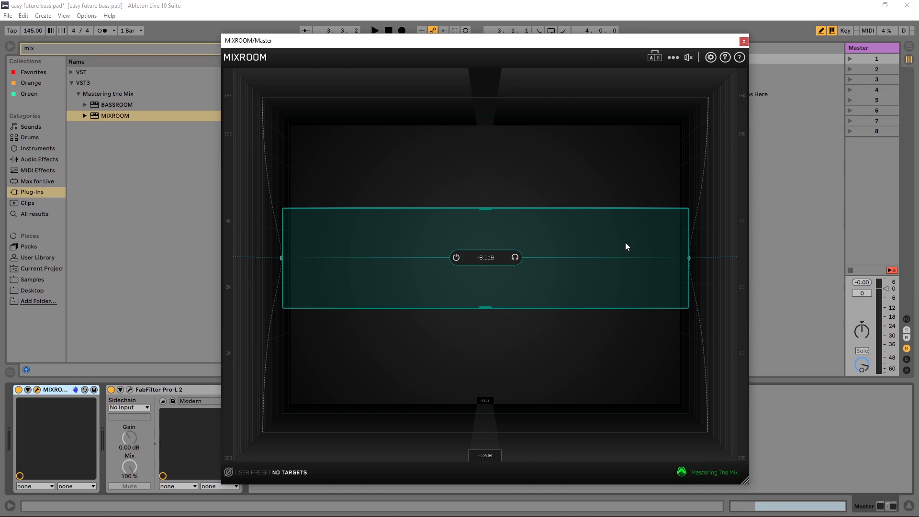
pyautogui.moveTo(625, 246); pyautogui.dragTo(625, 192)
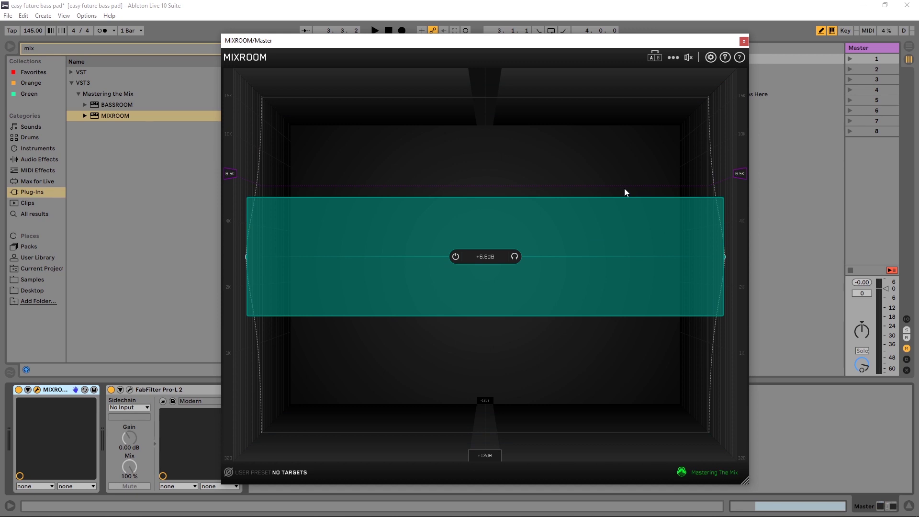
# Narrow the band, raising its Q to 1.50
pyautogui.moveTo(485, 199)
pyautogui.mouseDown()
pyautogui.moveTo(489, 230)
pyautogui.moveTo(491, 191)
pyautogui.mouseUp()
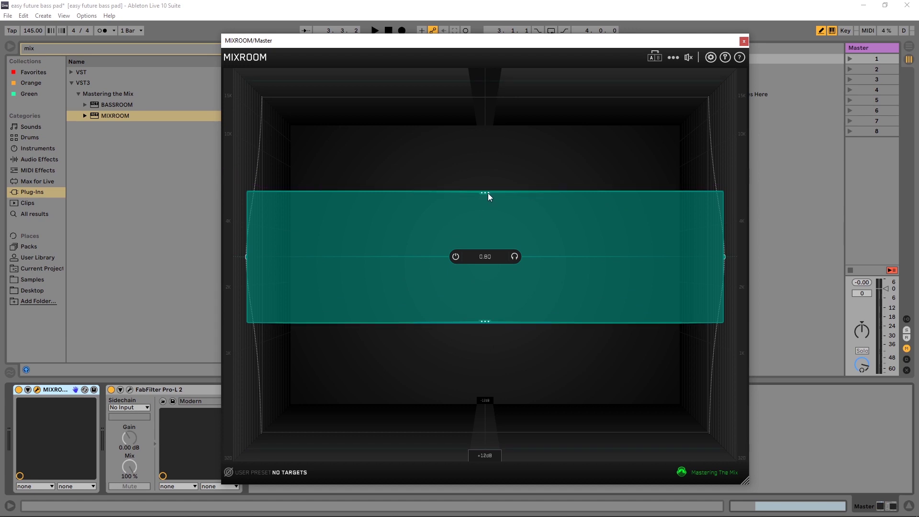
pyautogui.moveTo(487, 193); pyautogui.dragTo(489, 208)
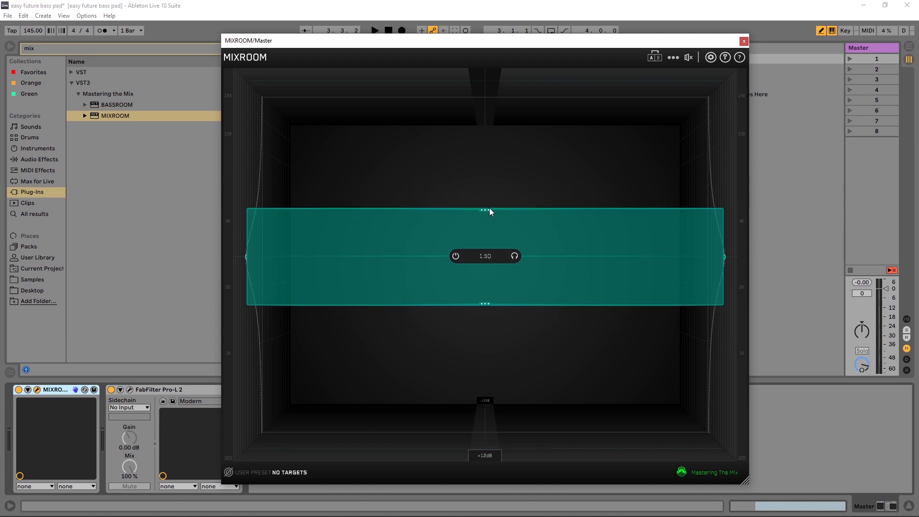
pyautogui.moveTo(483, 262)
# Briefly try a 3.00 width, restore it, then move the band lower in frequency
pyautogui.click(445, 257)
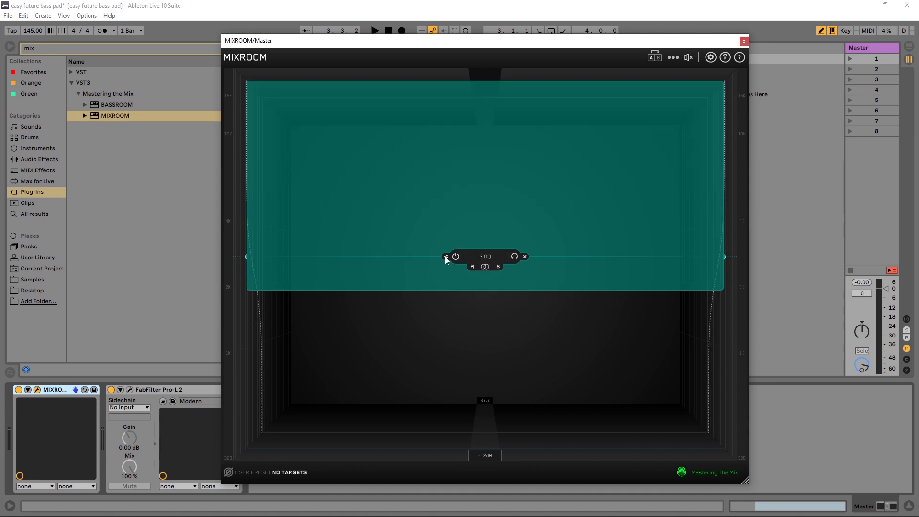
pyautogui.click(445, 256)
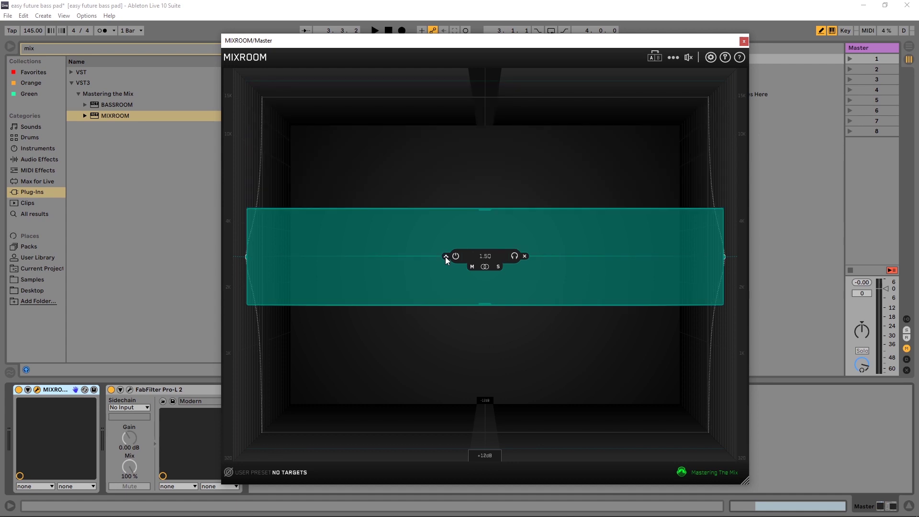
pyautogui.moveTo(515, 258); pyautogui.dragTo(515, 300)
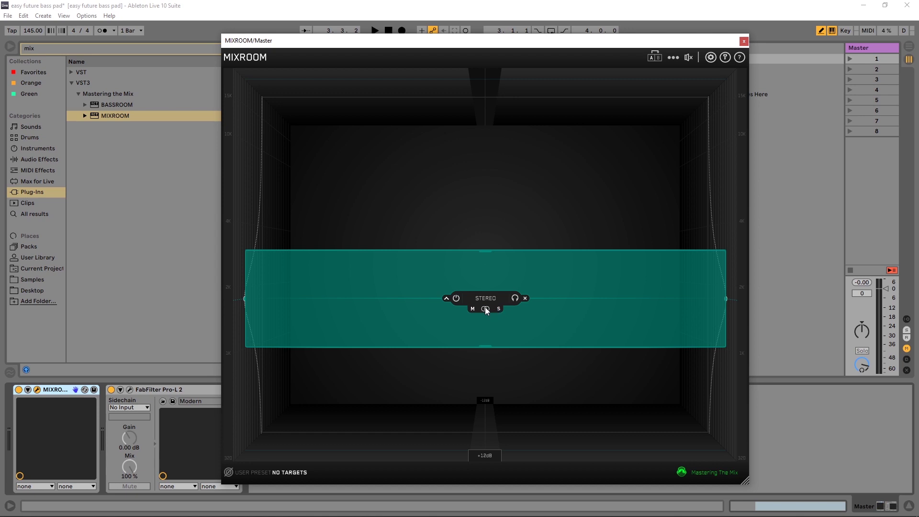
# Audition the band on mid only and side only, then return it to full stereo
pyautogui.click(472, 309)
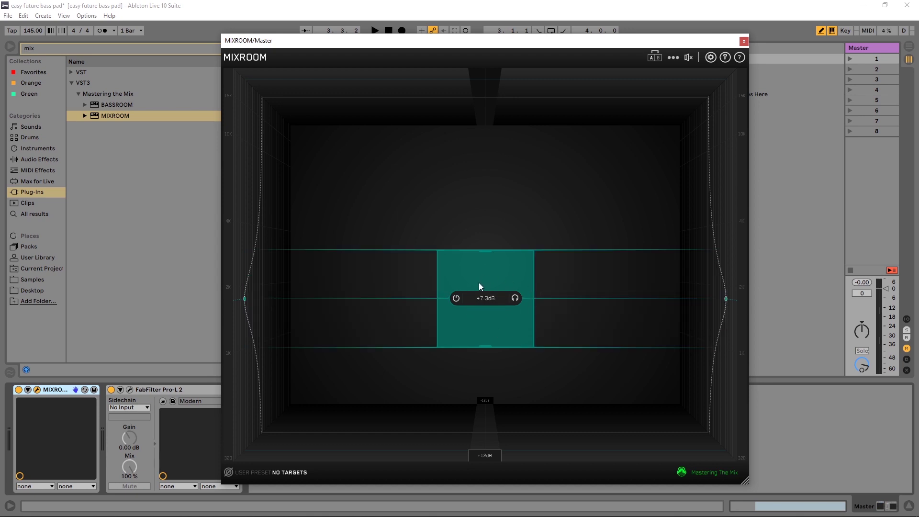
pyautogui.click(499, 309)
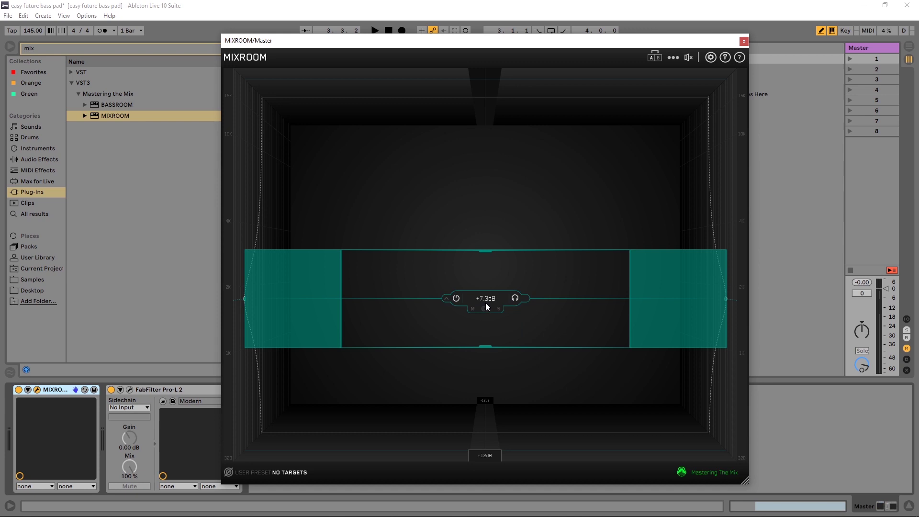
pyautogui.click(485, 309)
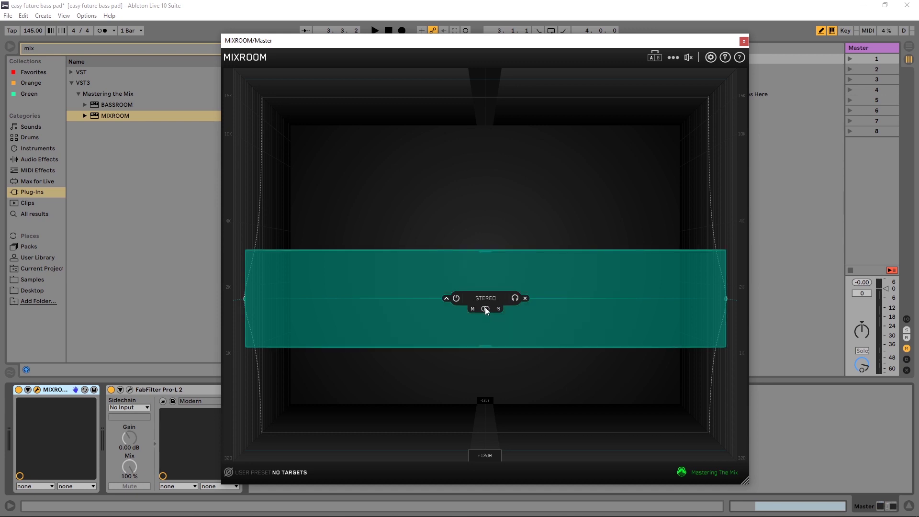
pyautogui.moveTo(486, 309)
pyautogui.mouseDown()
pyautogui.moveTo(465, 310)
pyautogui.moveTo(494, 312)
pyautogui.moveTo(421, 317)
pyautogui.moveTo(598, 316)
pyautogui.moveTo(487, 322)
pyautogui.moveTo(495, 312)
pyautogui.moveTo(484, 310)
pyautogui.mouseUp()
# Shift the band up in frequency, then delete all bands from the ••• options menu
pyautogui.scroll(-3, 593, 271)
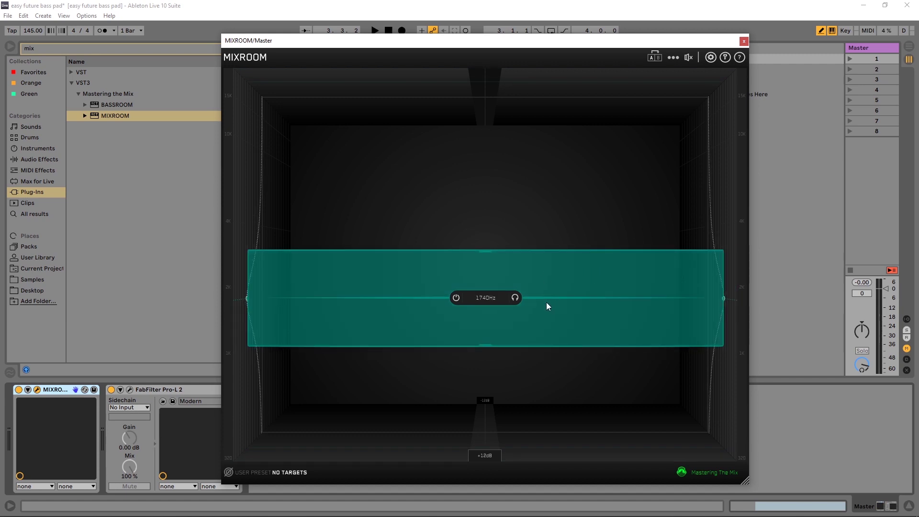
pyautogui.moveTo(547, 299); pyautogui.dragTo(547, 274)
pyautogui.click(672, 58)
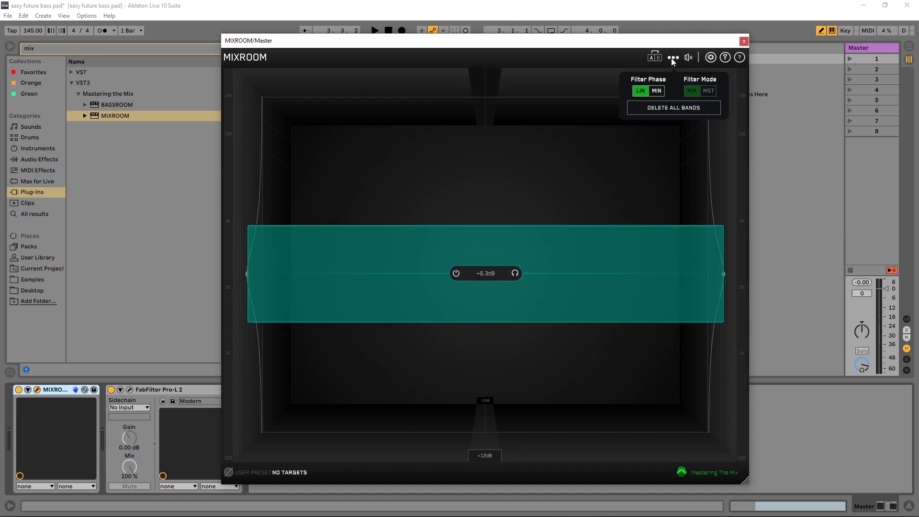
pyautogui.click(669, 106)
pyautogui.click(671, 58)
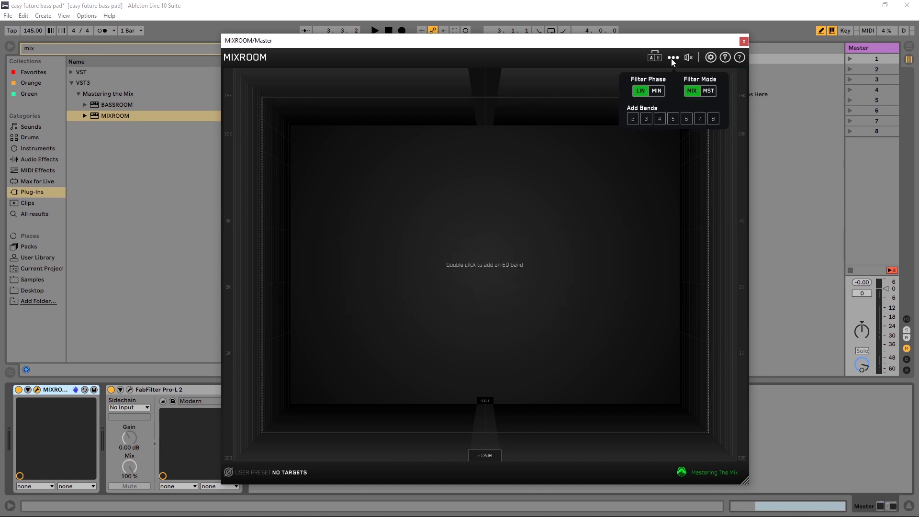
pyautogui.click(671, 58)
pyautogui.click(673, 58)
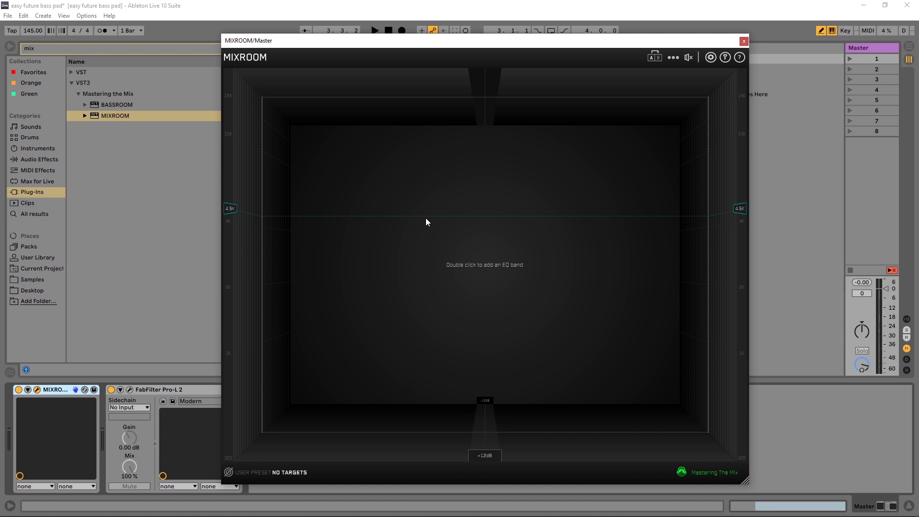
# Choose House > Future as MIXROOM's mix/master target preset
pyautogui.click(293, 472)
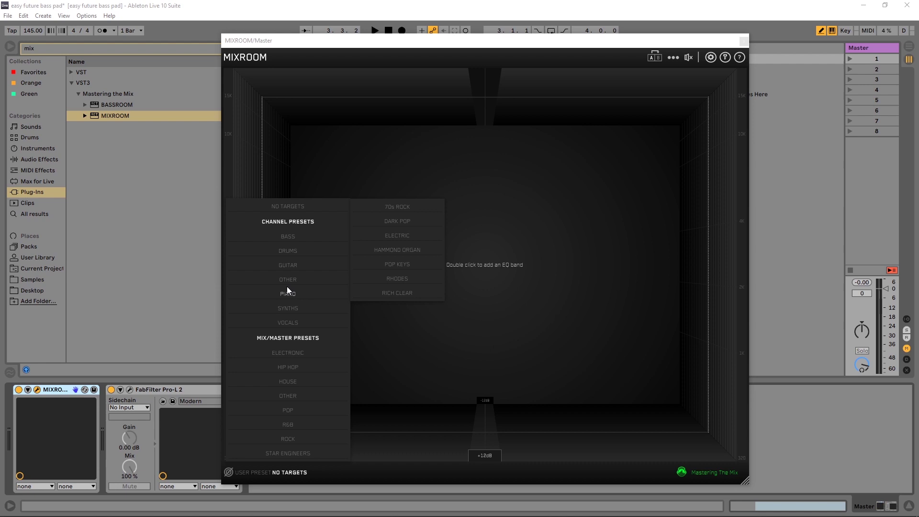
pyautogui.moveTo(287, 287)
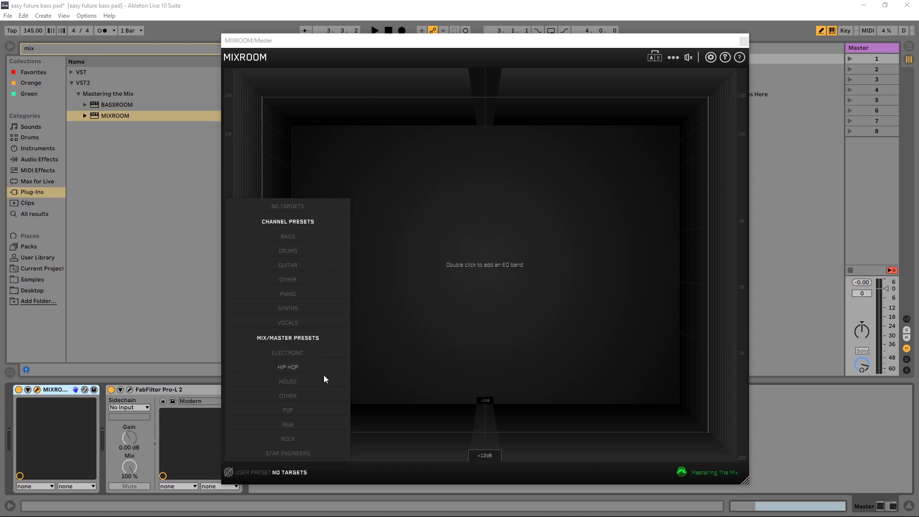
pyautogui.moveTo(300, 382)
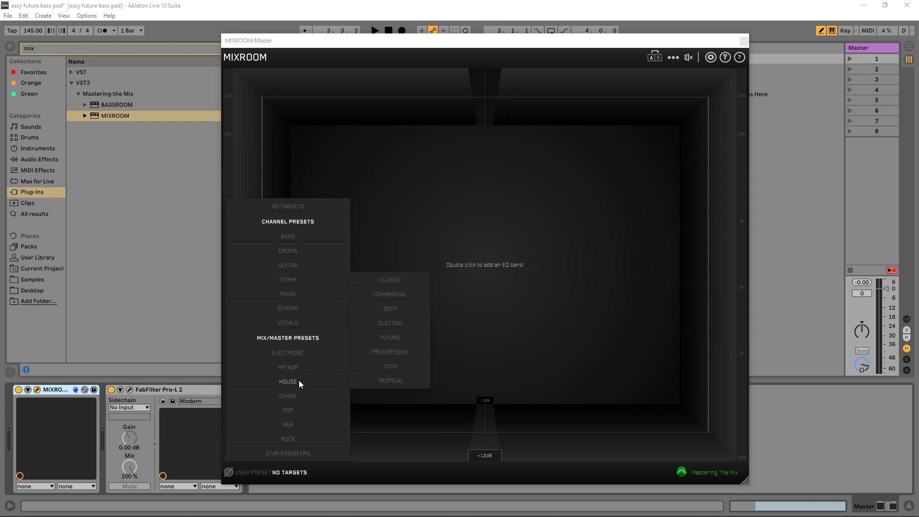
pyautogui.click(388, 344)
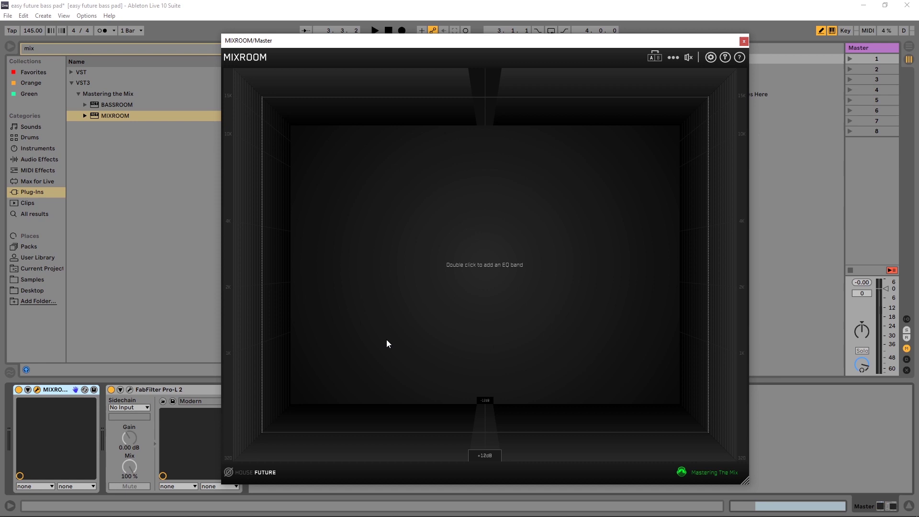
# Play the song briefly, then add smart bands: +8.2 dB high, +5.8 dB mid, -1.1 dB low
pyautogui.press('space')
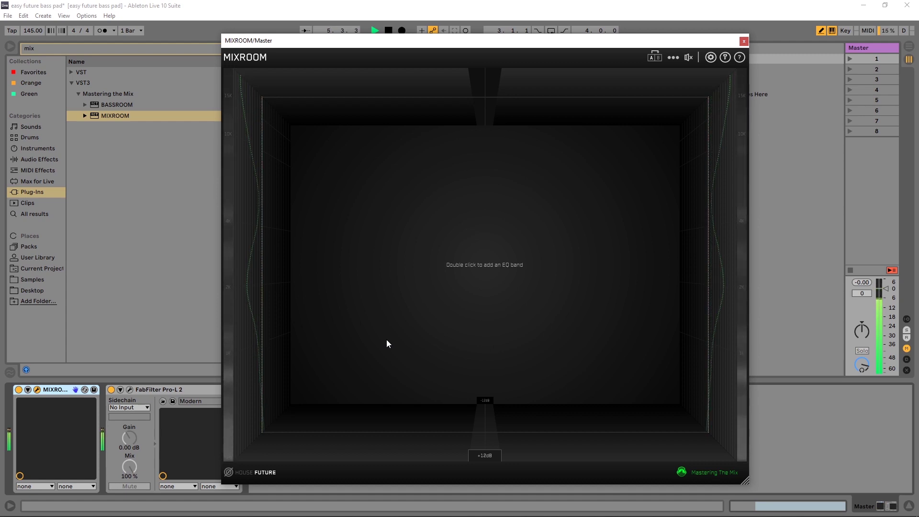
pyautogui.press('space')
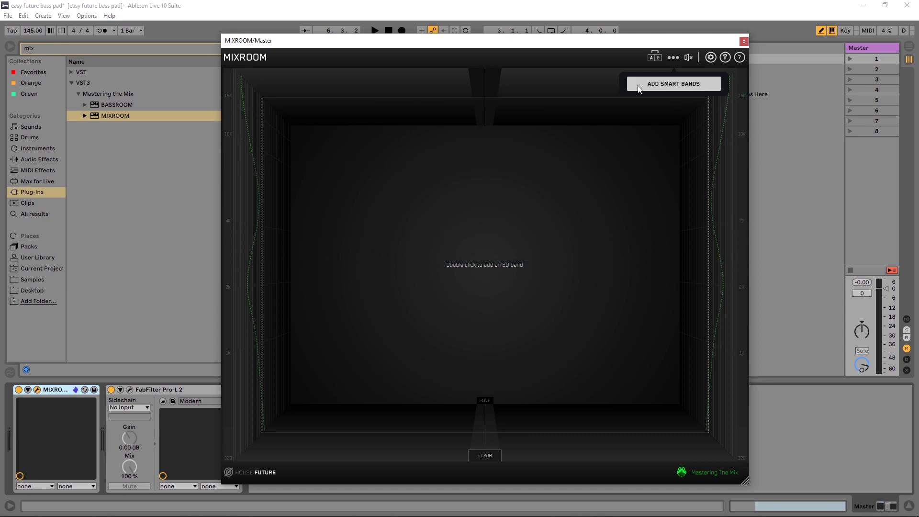
pyautogui.click(682, 84)
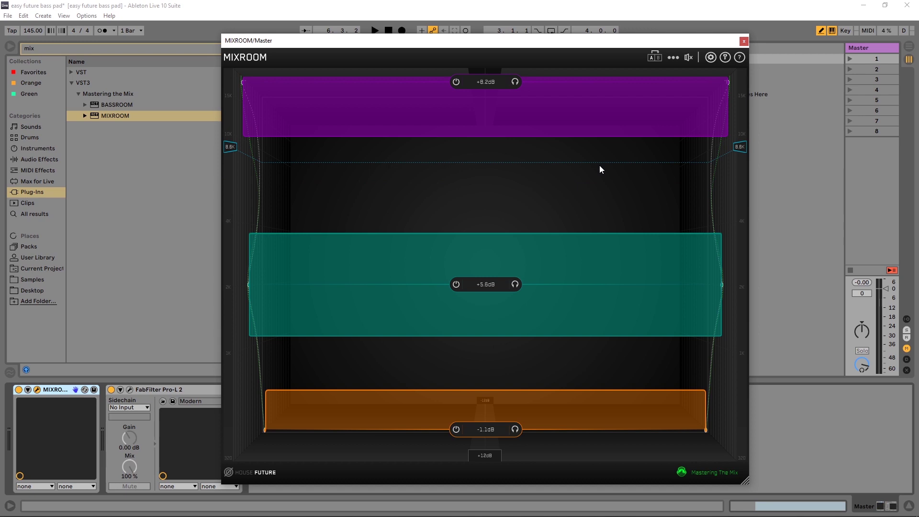
pyautogui.press('space')
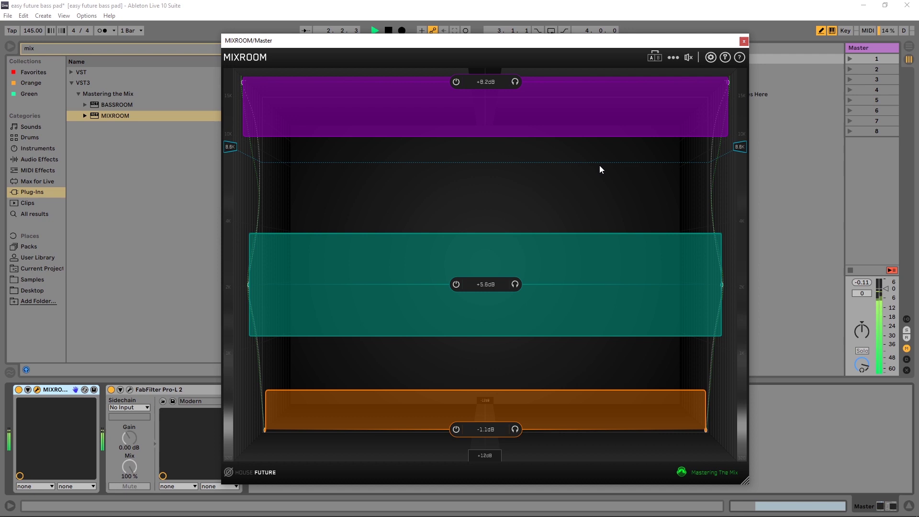
pyautogui.click(689, 58)
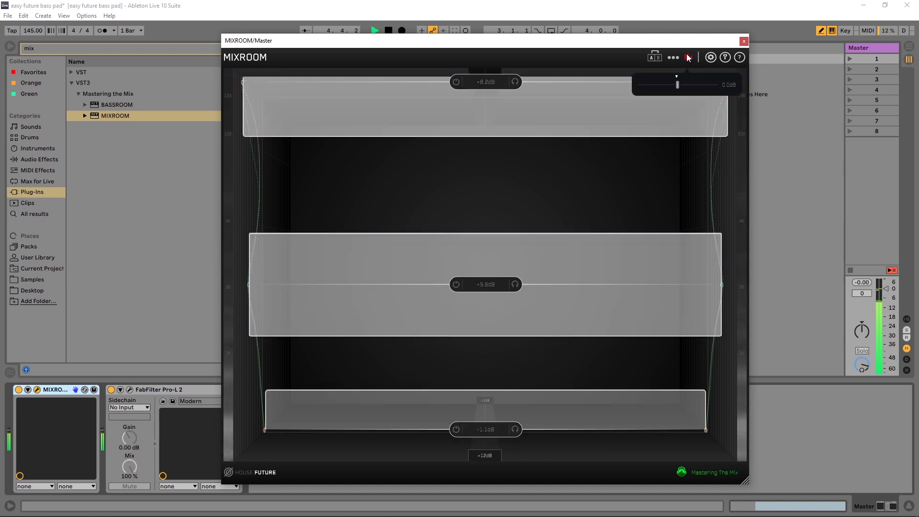
pyautogui.click(688, 58)
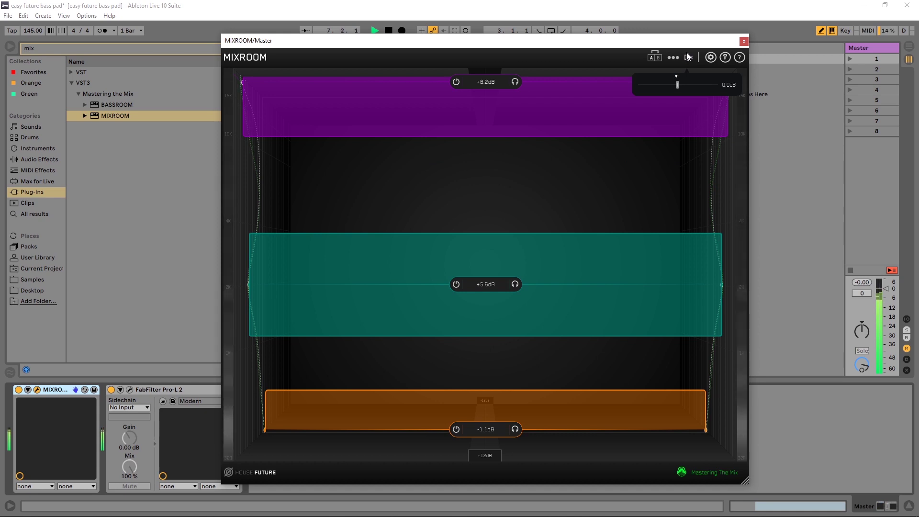
pyautogui.click(689, 58)
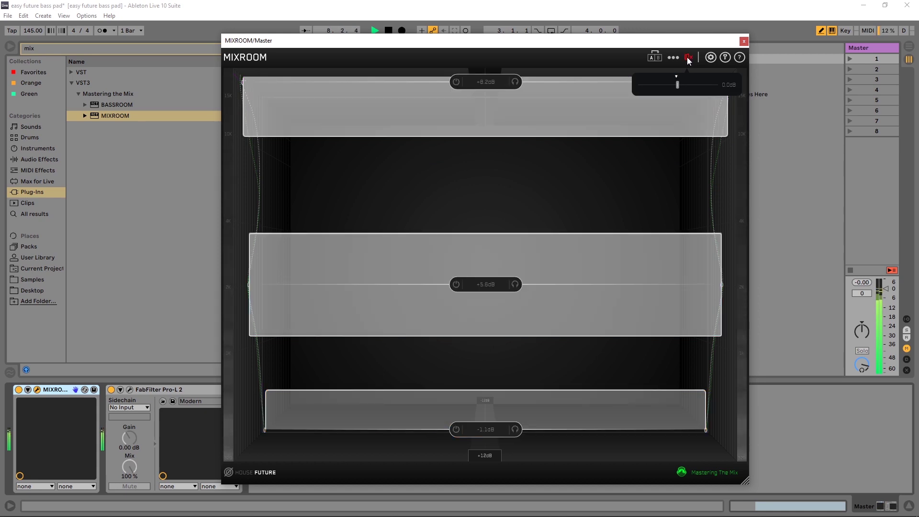
pyautogui.click(688, 58)
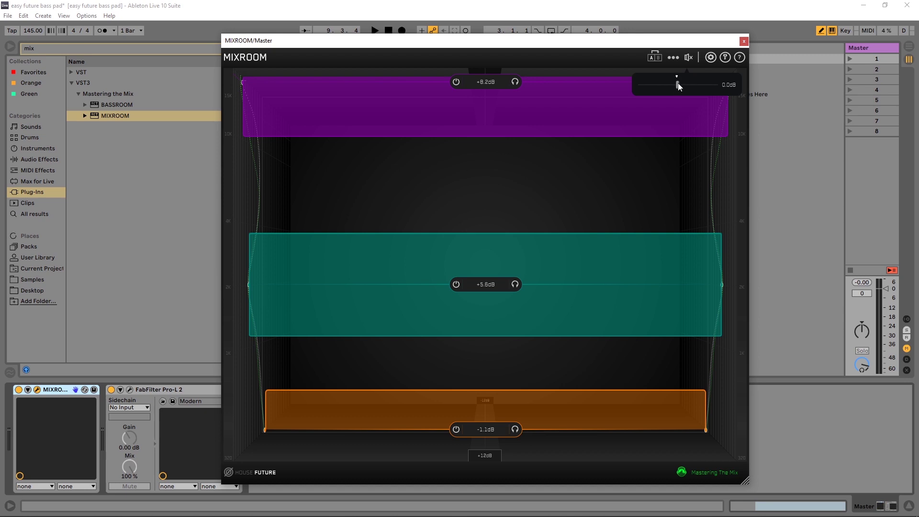
# Lower MIXROOM's output gain to -0.2 dB and compare with bypass during playback
pyautogui.moveTo(678, 84); pyautogui.dragTo(677, 85)
pyautogui.press('space')
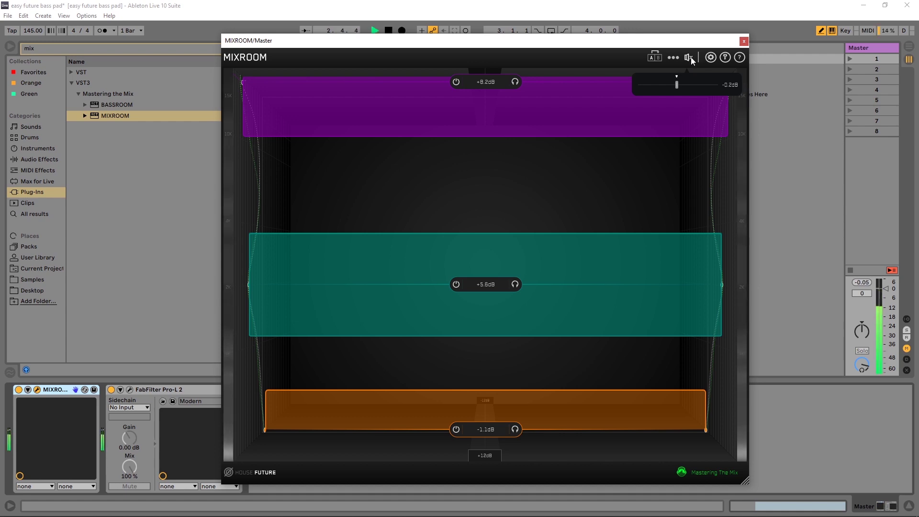
pyautogui.click(690, 57)
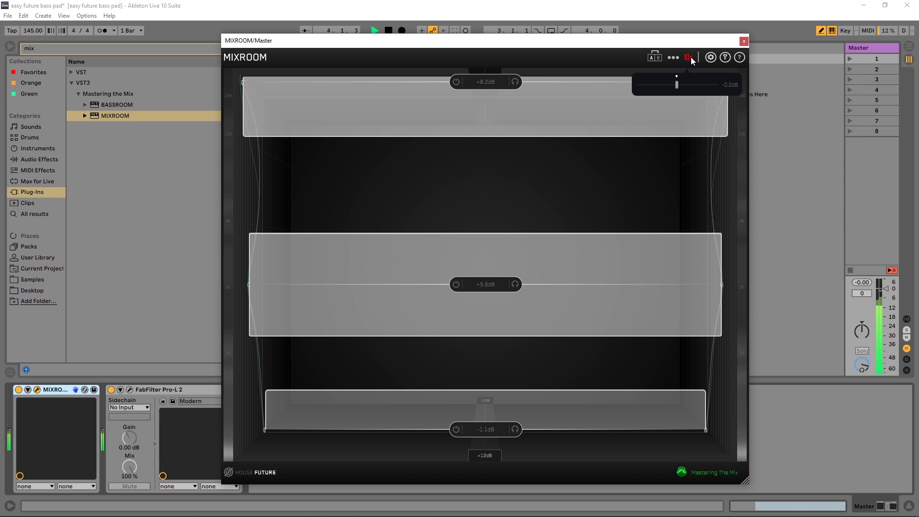
pyautogui.click(690, 58)
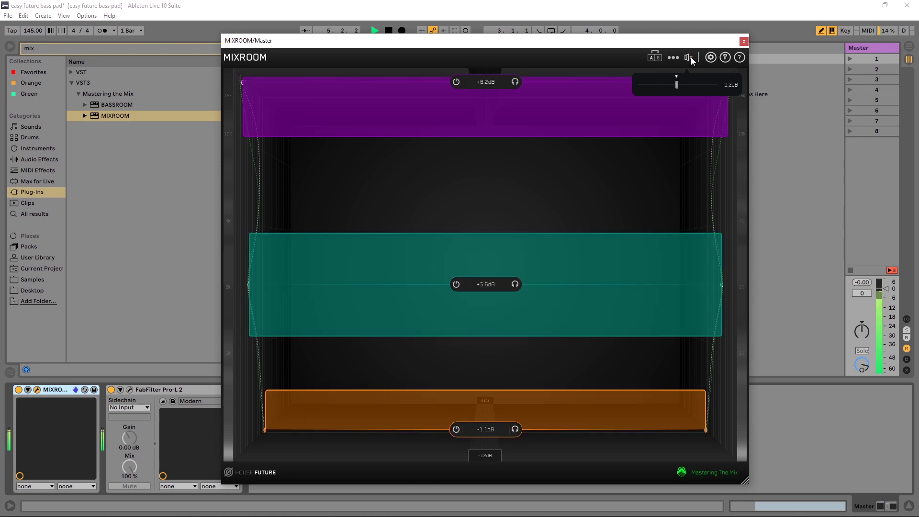
pyautogui.press('space')
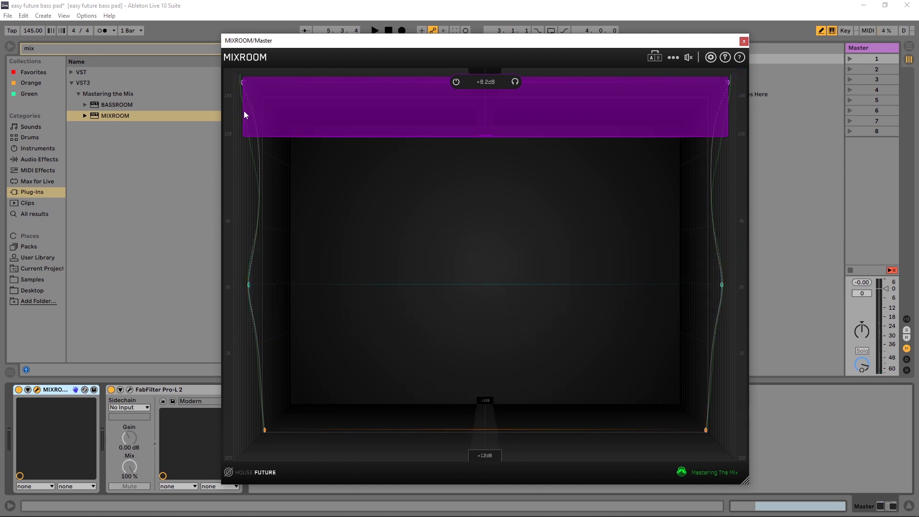
# Switch the purple high band's filter shape and raise it to a wider +10.2 dB boost
pyautogui.moveTo(491, 85)
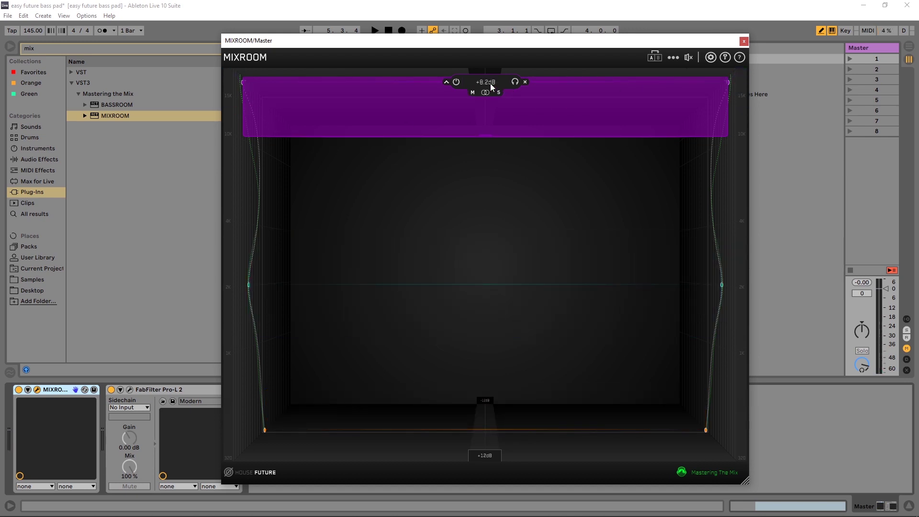
pyautogui.click(446, 82)
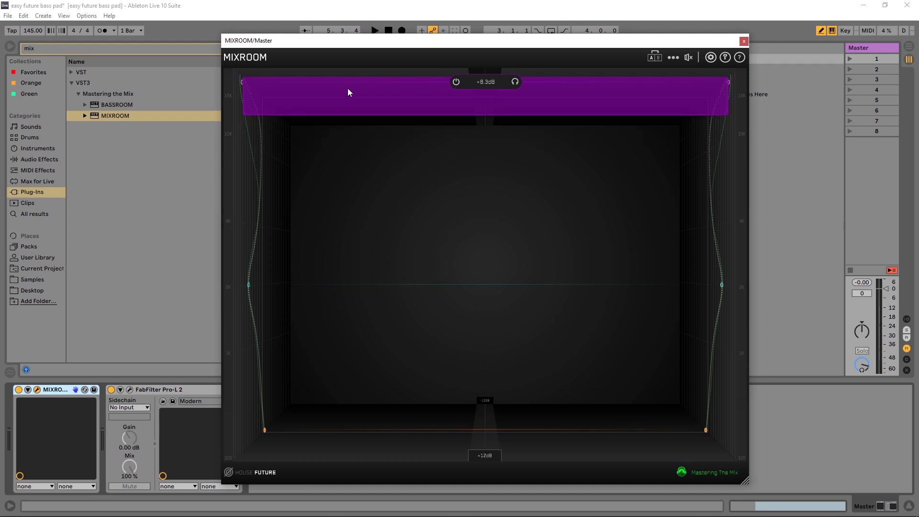
pyautogui.moveTo(347, 88); pyautogui.dragTo(362, 115)
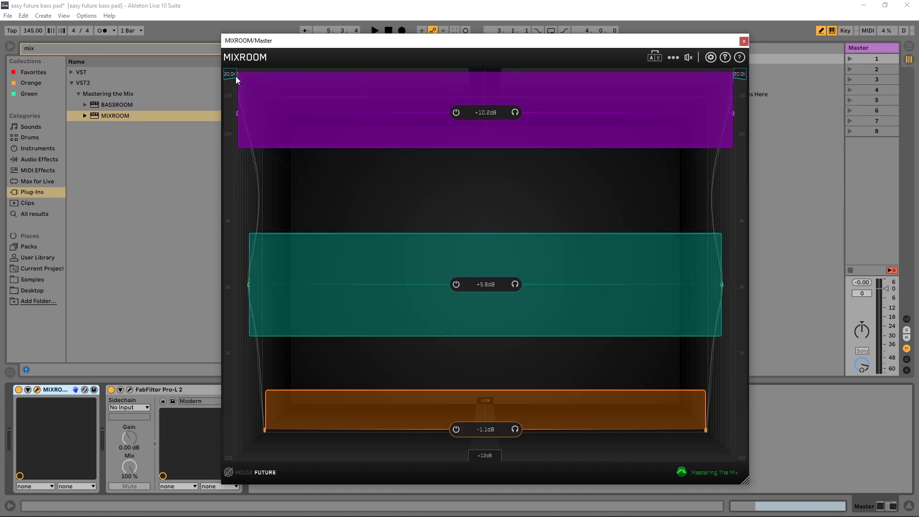
# Play the track and toggle the EQ bypass off and on to compare
pyautogui.press('space')
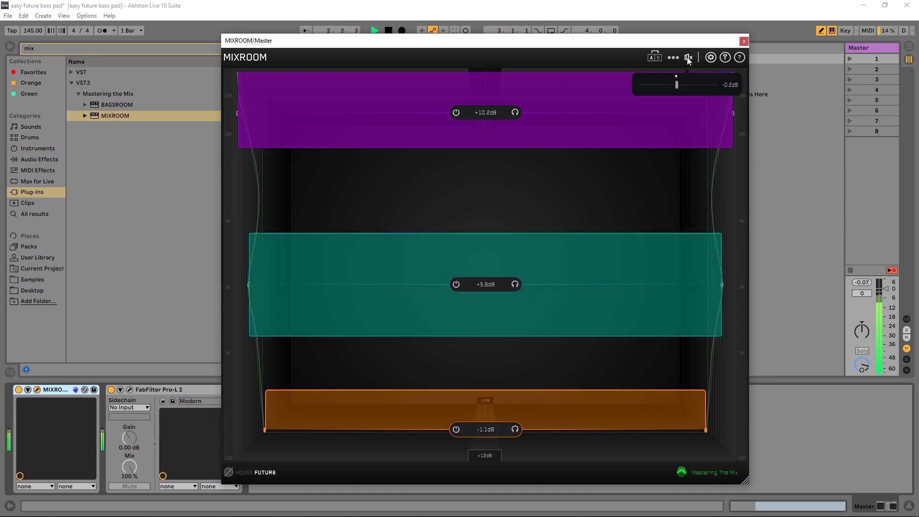
pyautogui.click(687, 57)
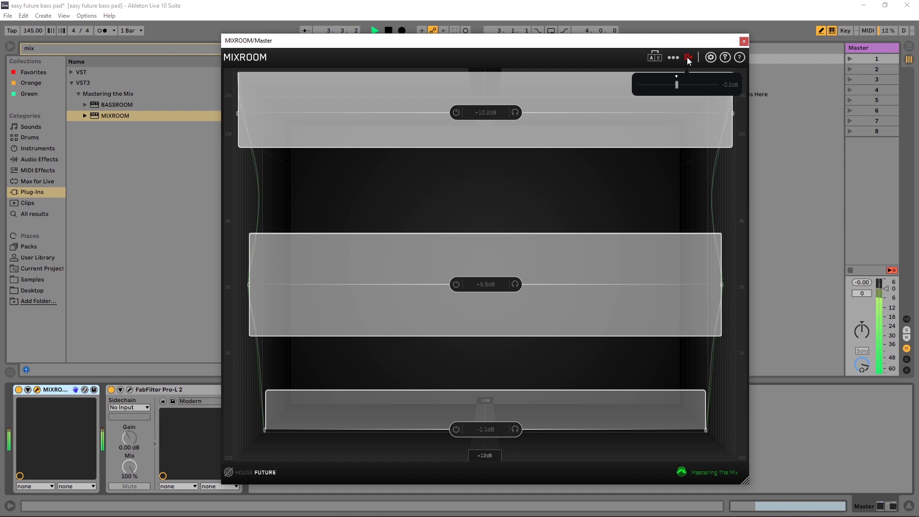
pyautogui.click(688, 57)
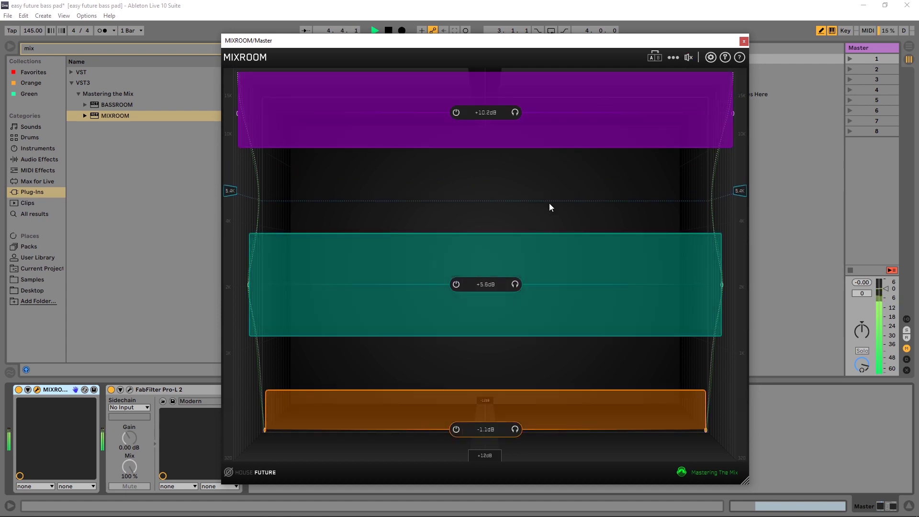
pyautogui.press('space')
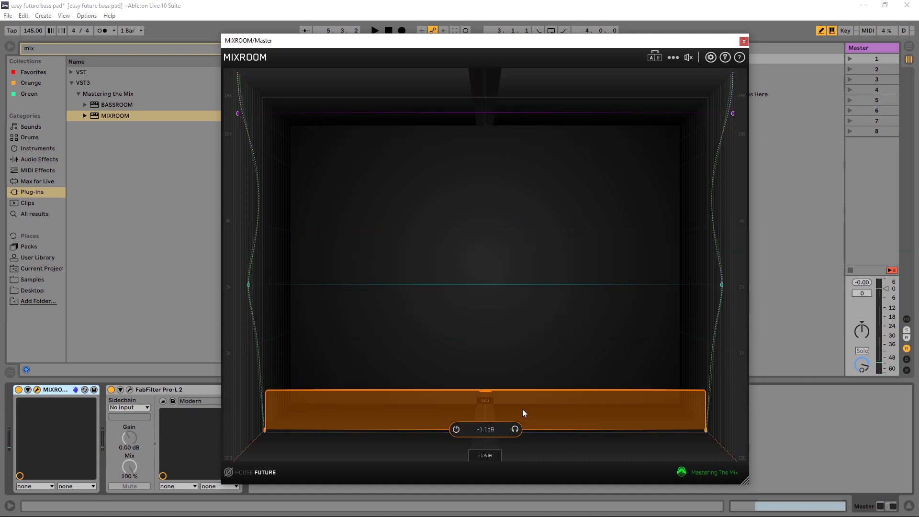
pyautogui.moveTo(488, 393); pyautogui.dragTo(489, 365)
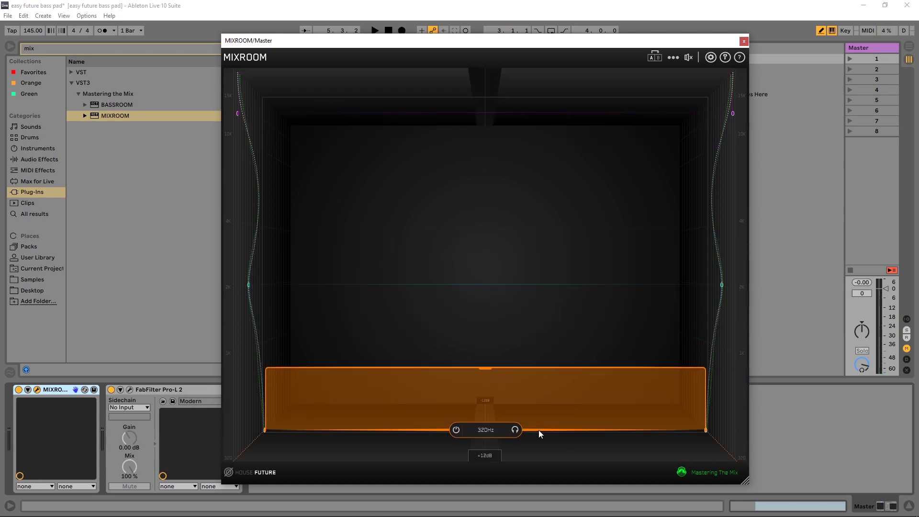
pyautogui.moveTo(539, 430); pyautogui.dragTo(538, 427)
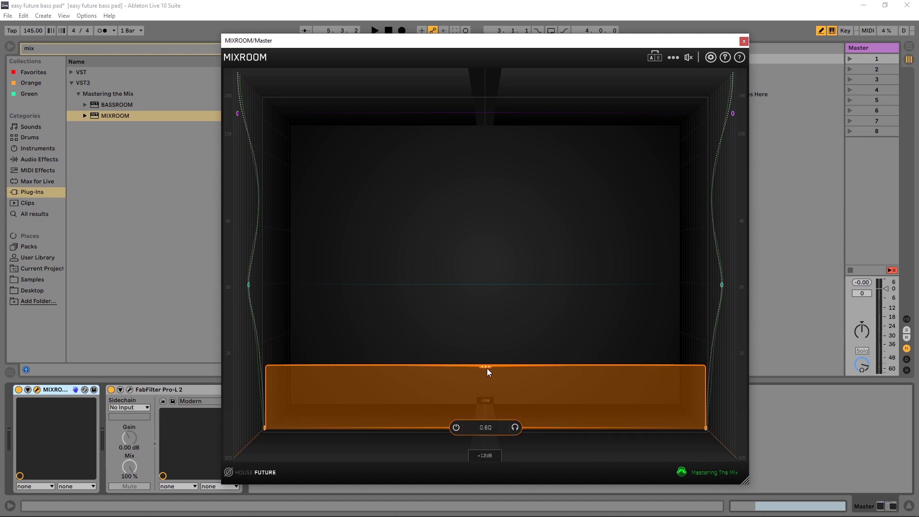
pyautogui.moveTo(488, 371); pyautogui.dragTo(486, 389)
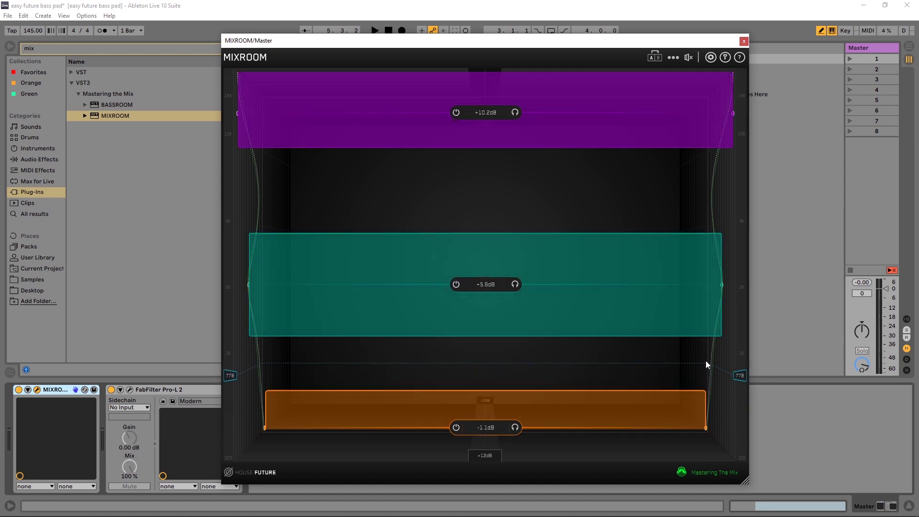
pyautogui.click(694, 271)
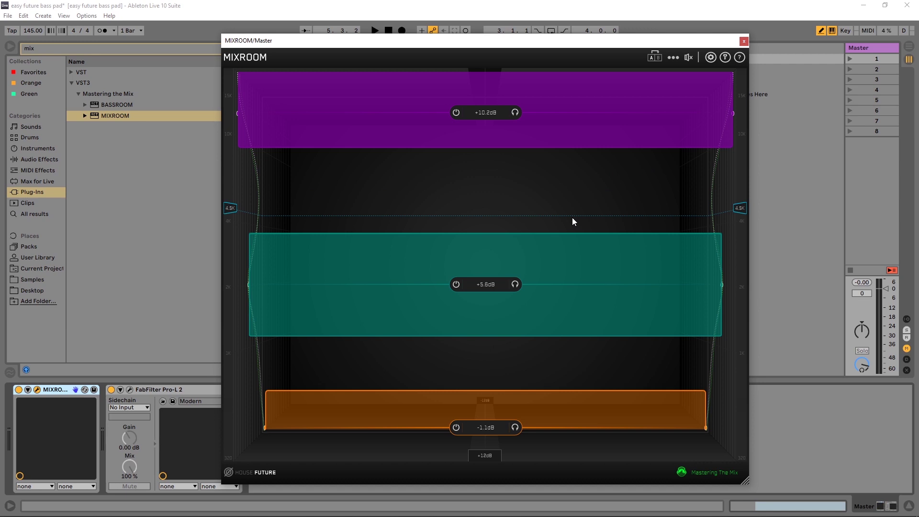
pyautogui.moveTo(492, 235)
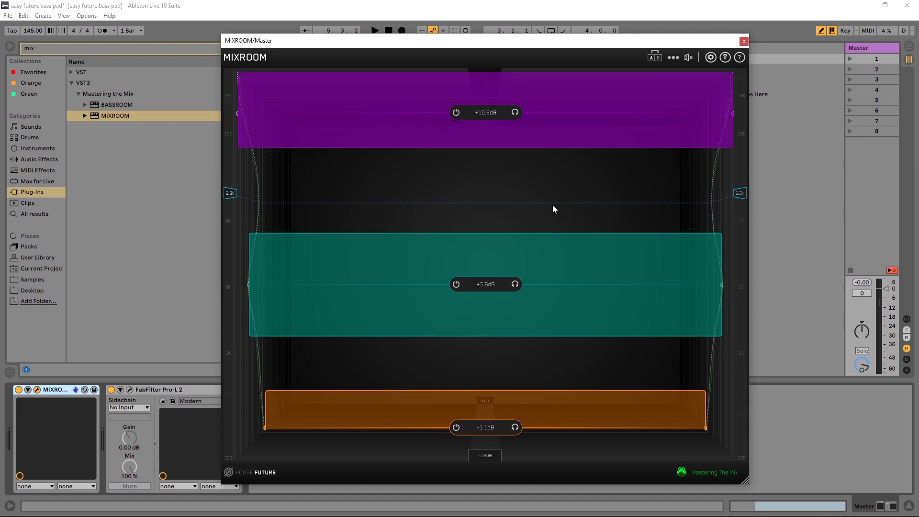
# Load the Hip Hop > Contemporary target, giving bands at -2.2, +4.1, +3.4 and +5.1 dB
pyautogui.click(260, 475)
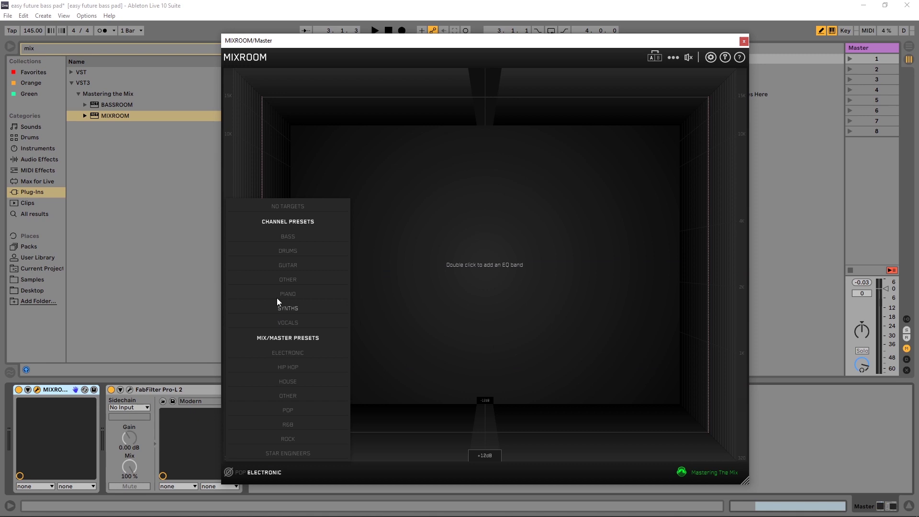
pyautogui.moveTo(288, 393)
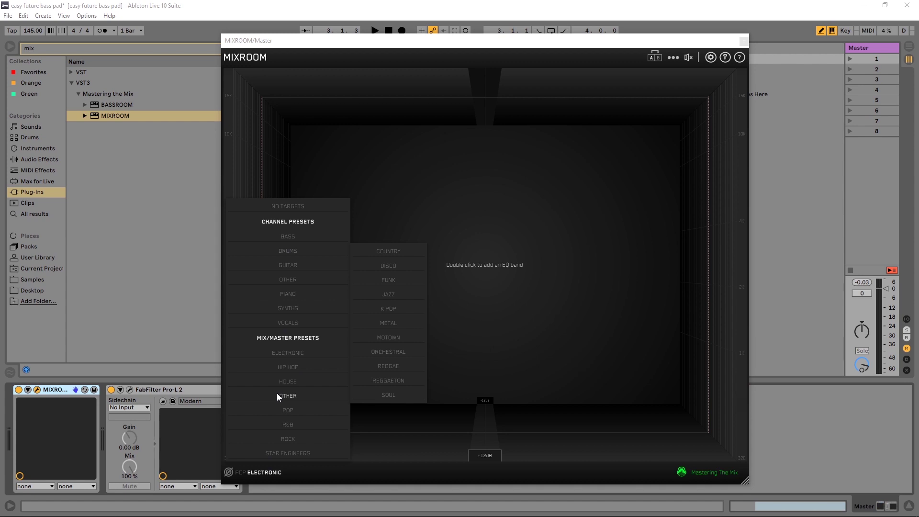
pyautogui.click(485, 455)
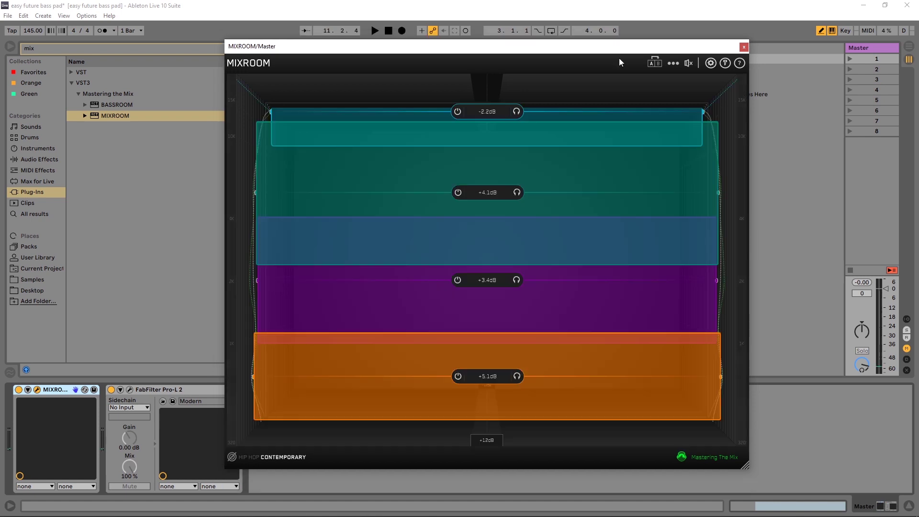
# Toggle between A and B, settle on B, and lower the teal band to +3.2 dB
pyautogui.click(654, 64)
pyautogui.click(657, 65)
pyautogui.click(654, 65)
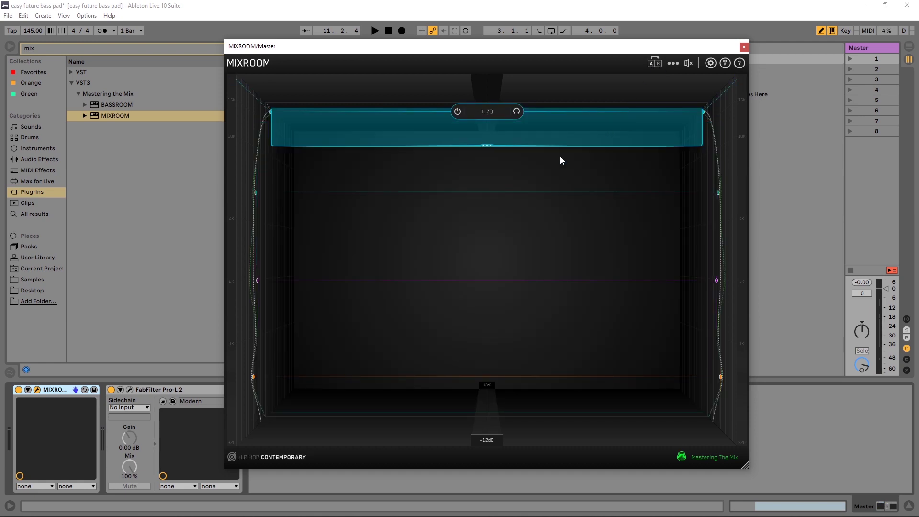
pyautogui.click(657, 64)
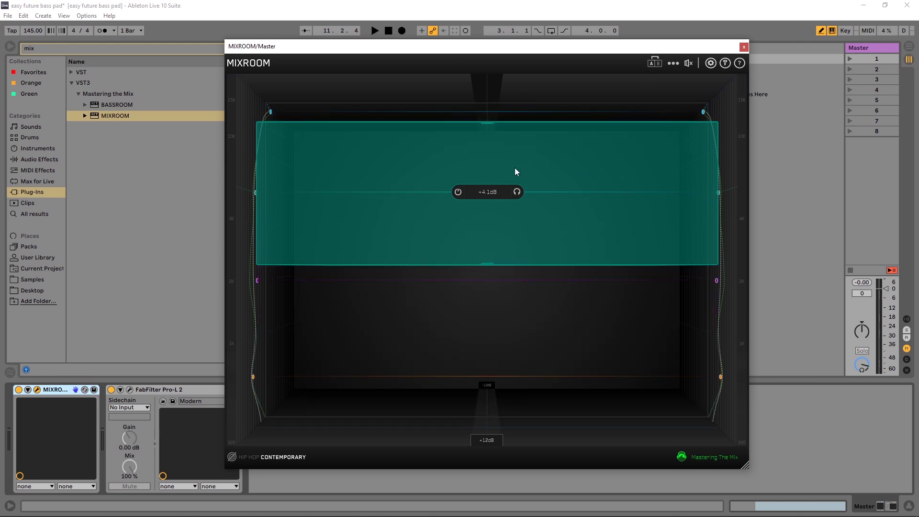
pyautogui.moveTo(485, 122); pyautogui.dragTo(484, 133)
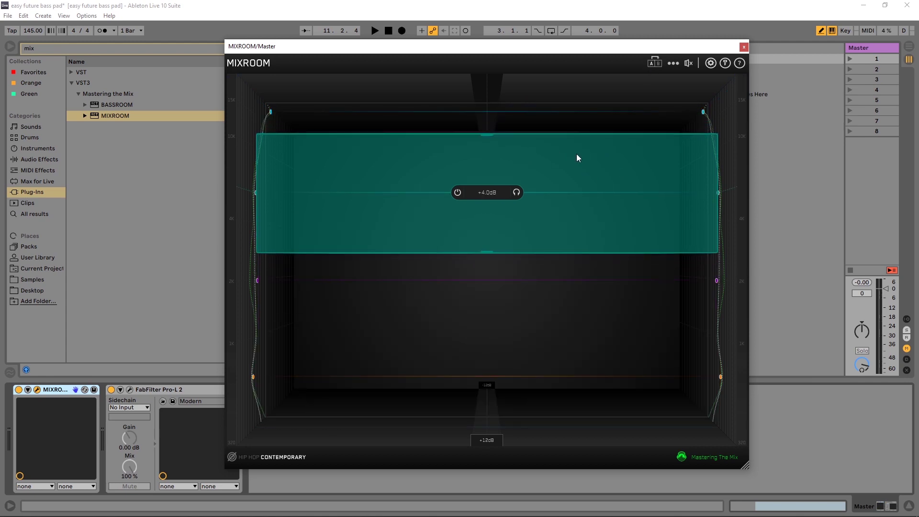